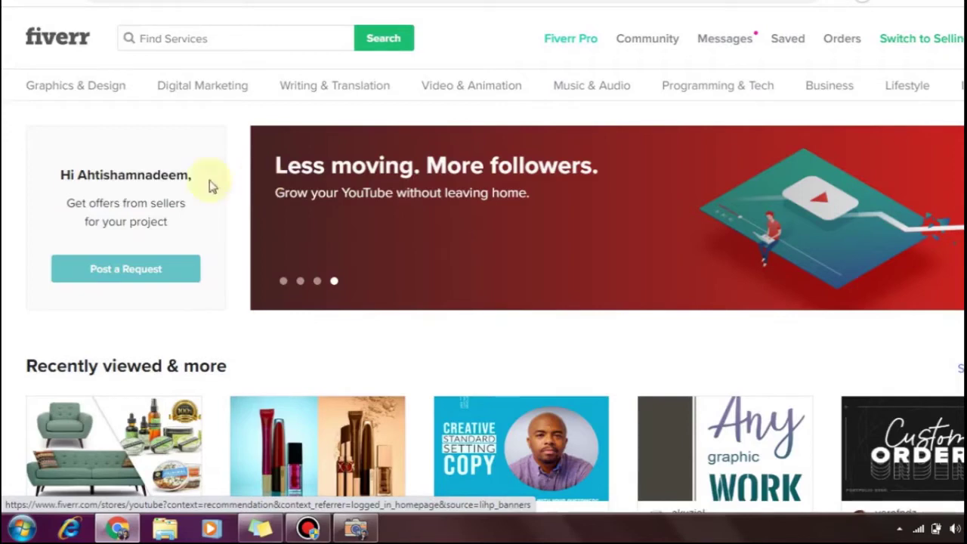
Step: Switch to the Fiverr browser tab
{"action": "left_click", "coordinate": [98, 1]}
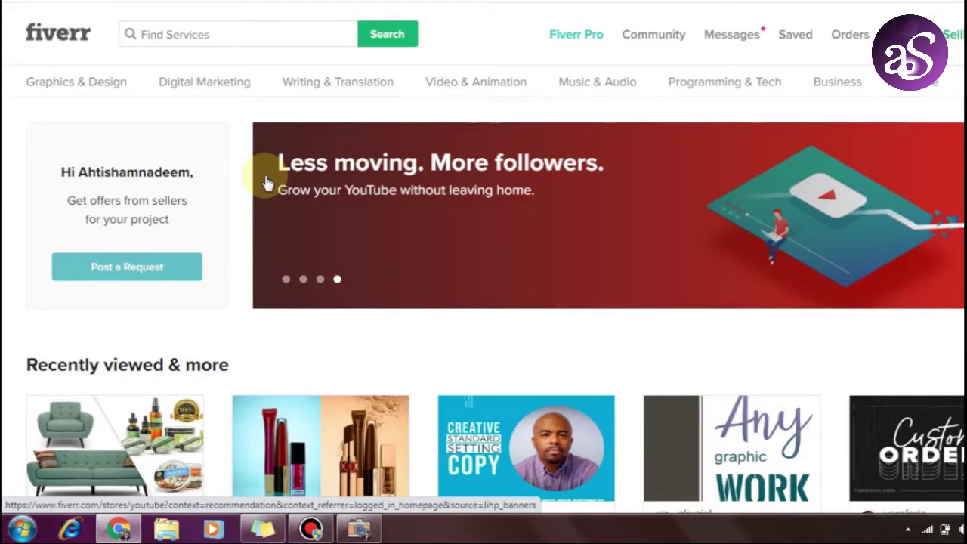
Step: Search Fiverr services for 'duotone'
{"action": "left_click", "coordinate": [192, 39]}
{"action": "type", "text": "duotone"}
{"action": "key", "text": "Return"}
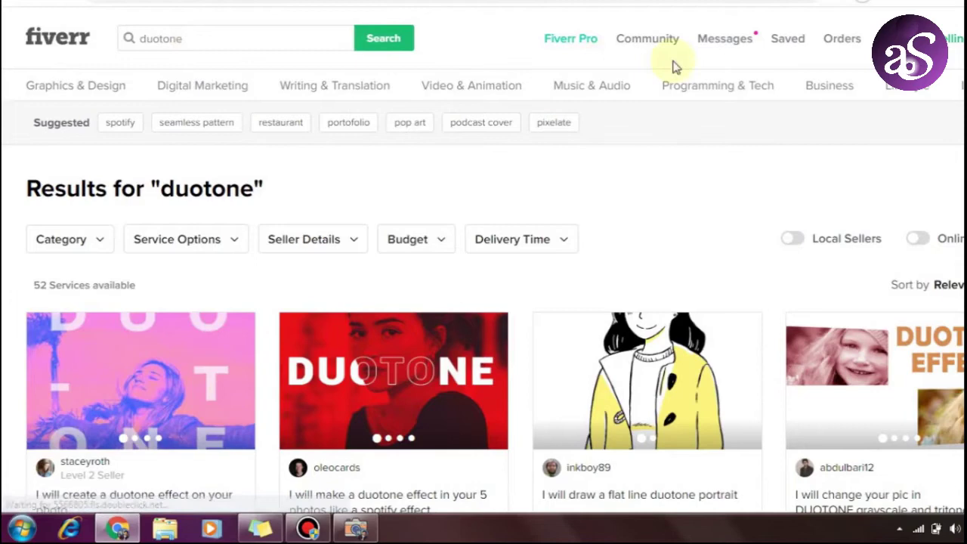
Step: Browse the duotone results and highlight the '52 Services available' count
{"action": "scroll", "coordinate": [674, 67], "scroll_direction": "down", "scroll_amount": 1}
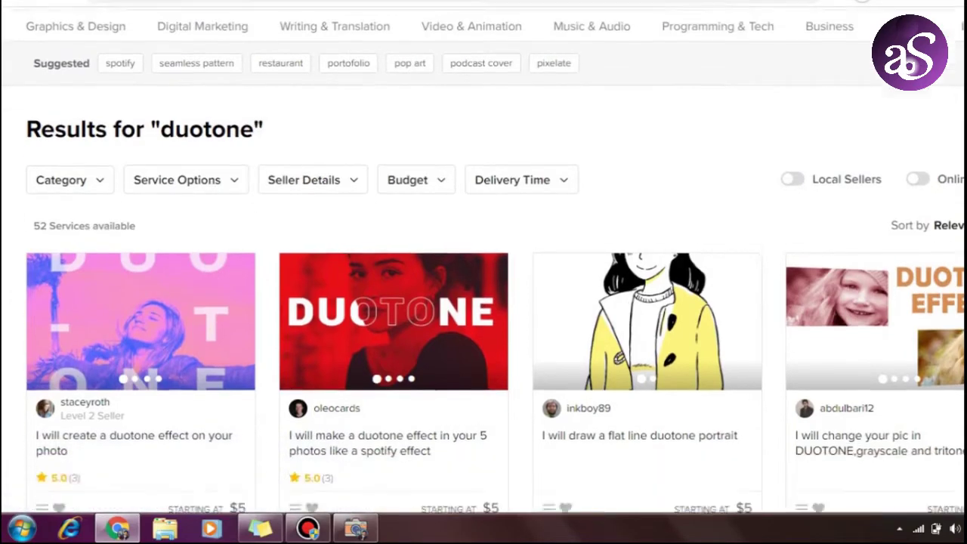
{"action": "scroll", "coordinate": [483, 261], "scroll_direction": "down", "scroll_amount": 1}
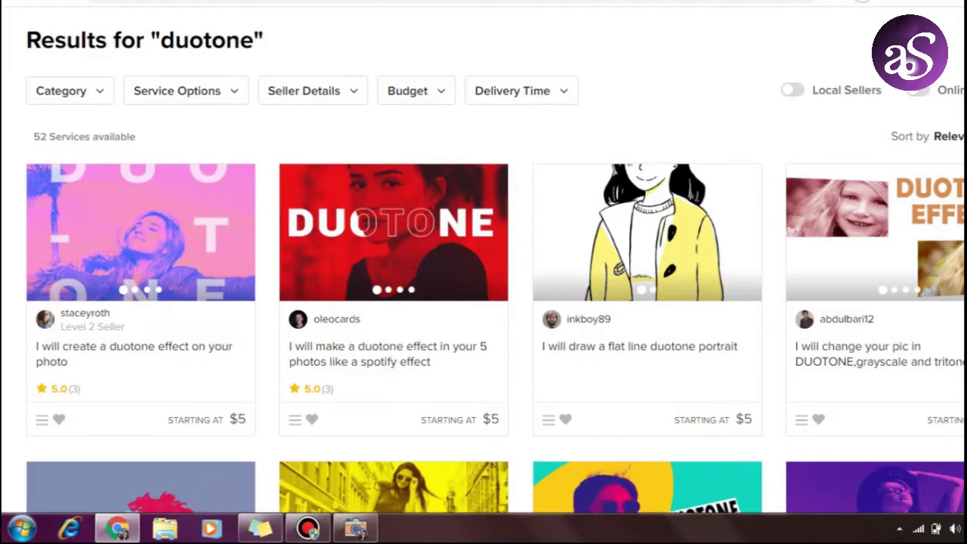
{"action": "scroll", "coordinate": [805, 130], "scroll_direction": "up", "scroll_amount": 2}
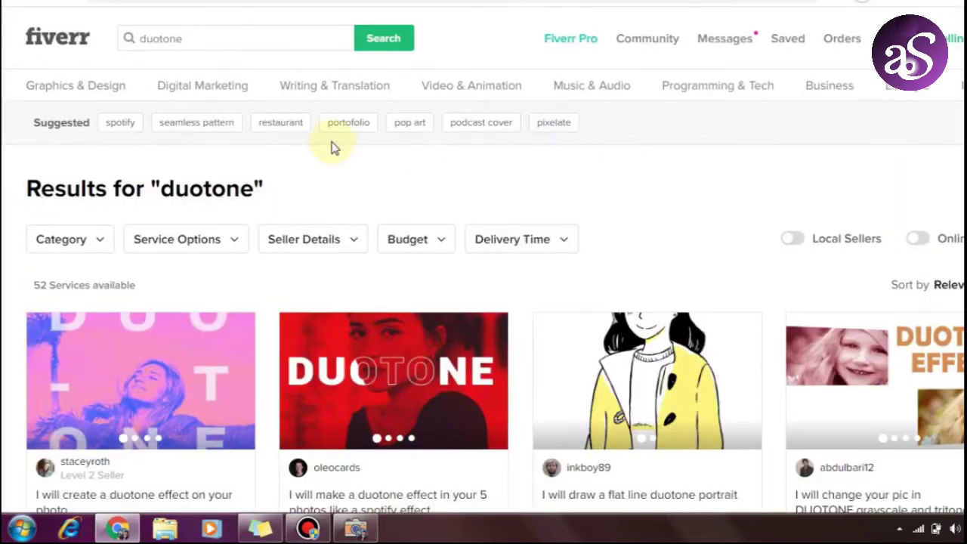
{"action": "left_click_drag", "start_coordinate": [147, 282], "coordinate": [47, 287]}
{"action": "left_click", "coordinate": [6, 287]}
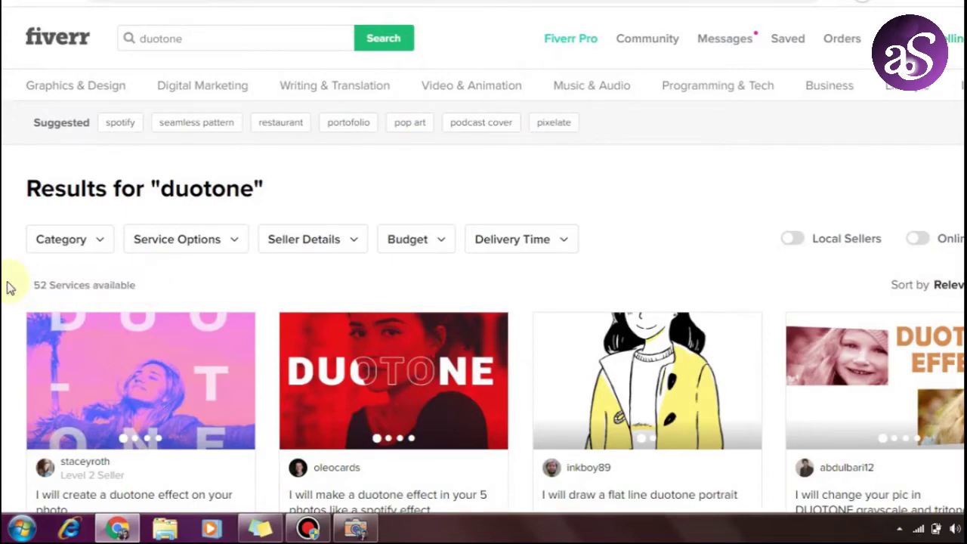
{"action": "triple_click", "coordinate": [34, 286]}
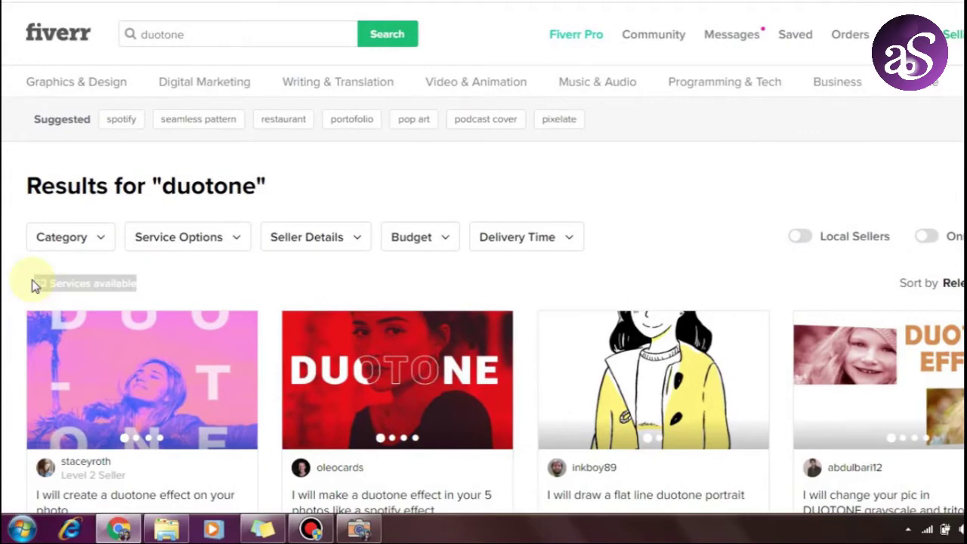
{"action": "left_click", "coordinate": [129, 273]}
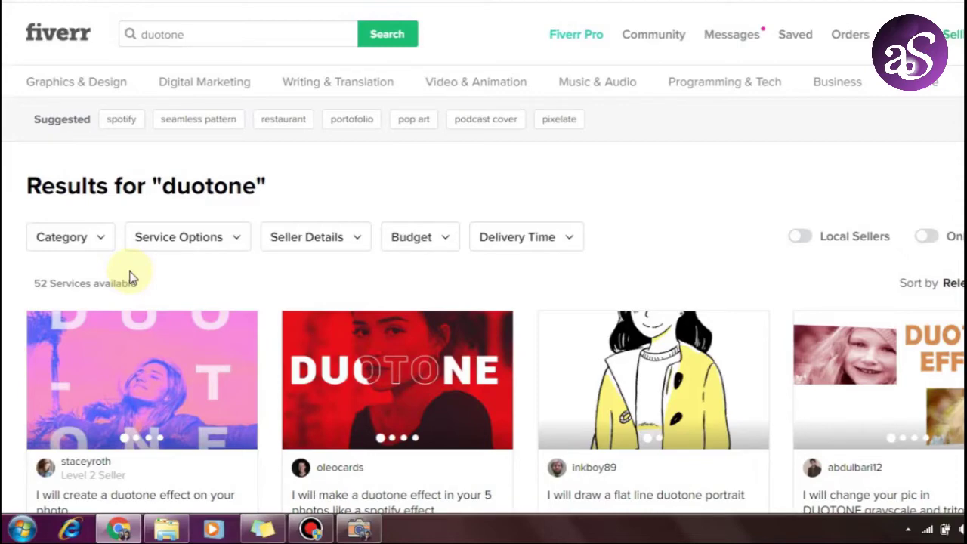
Step: Scroll down the duotone gig page and view the next sample image in its gallery
{"action": "scroll", "coordinate": [129, 277], "scroll_direction": "down", "scroll_amount": 1}
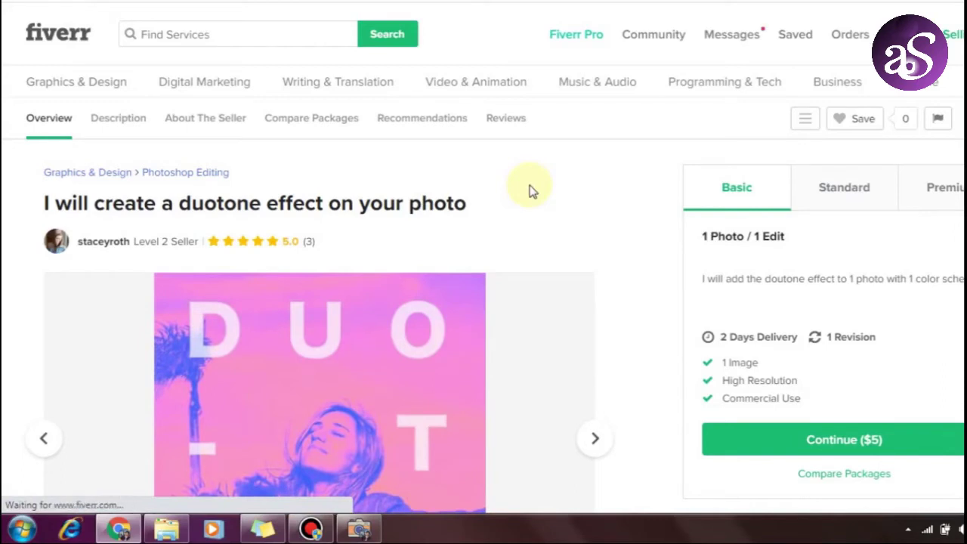
{"action": "scroll", "coordinate": [528, 189], "scroll_direction": "down", "scroll_amount": 1}
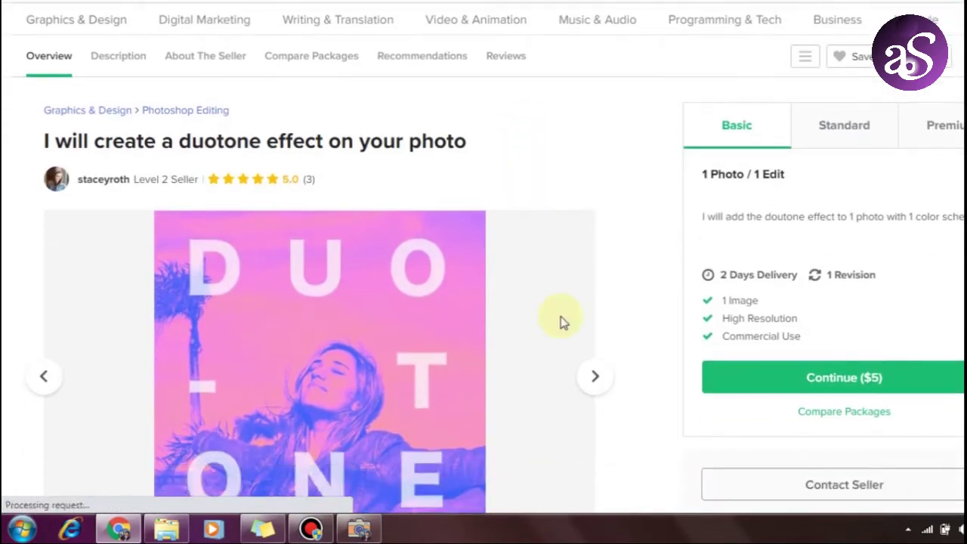
{"action": "scroll", "coordinate": [468, 328], "scroll_direction": "down", "scroll_amount": 1}
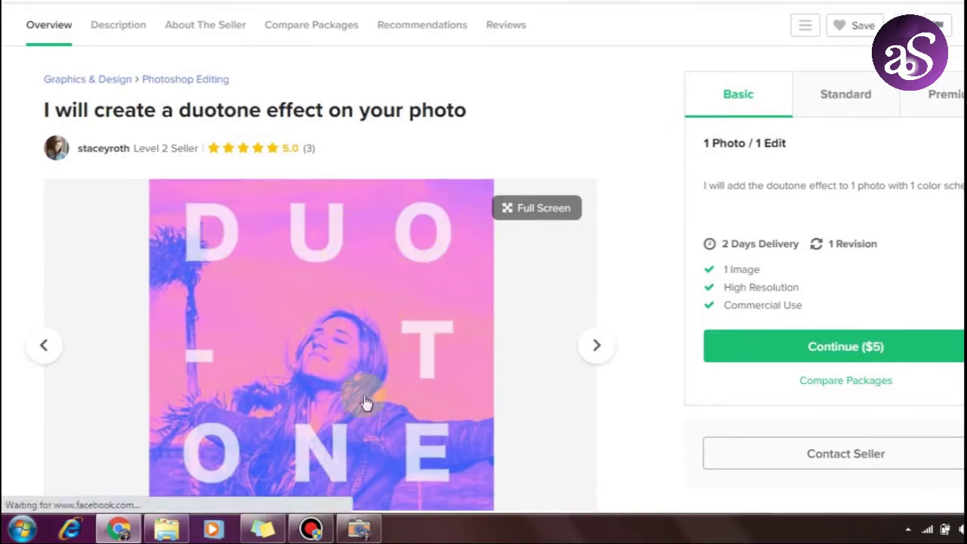
{"action": "left_click", "coordinate": [598, 349]}
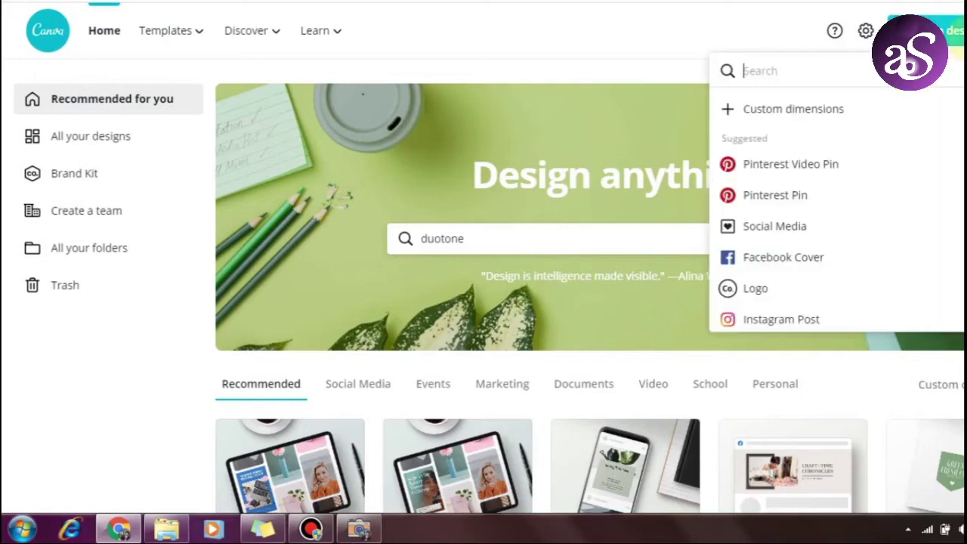
Step: Create a new 1080 × 1080 px Social Media design from the Create a design list
{"action": "left_click", "coordinate": [925, 30]}
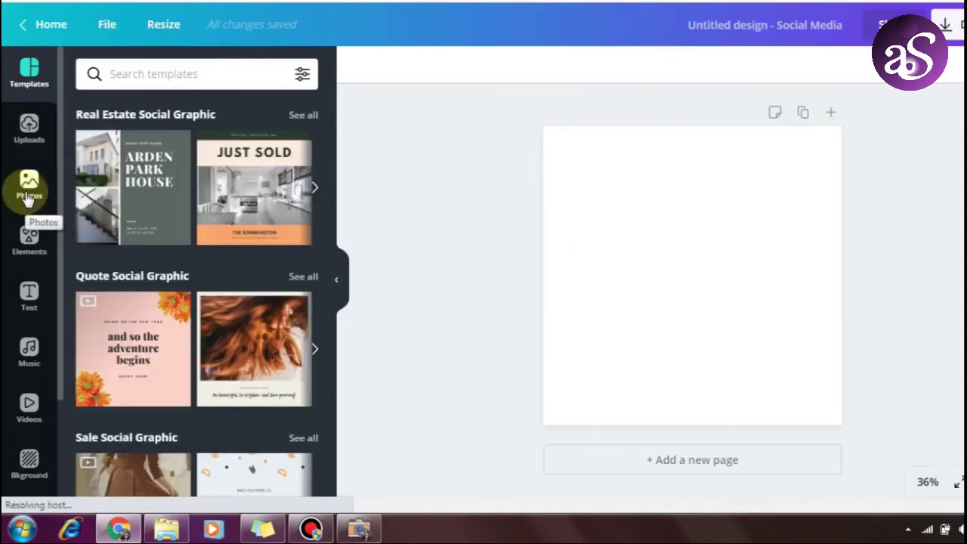
Step: Add the smiling plaid-shirt man stock photo and stretch it to cover the page
{"action": "left_click", "coordinate": [27, 197]}
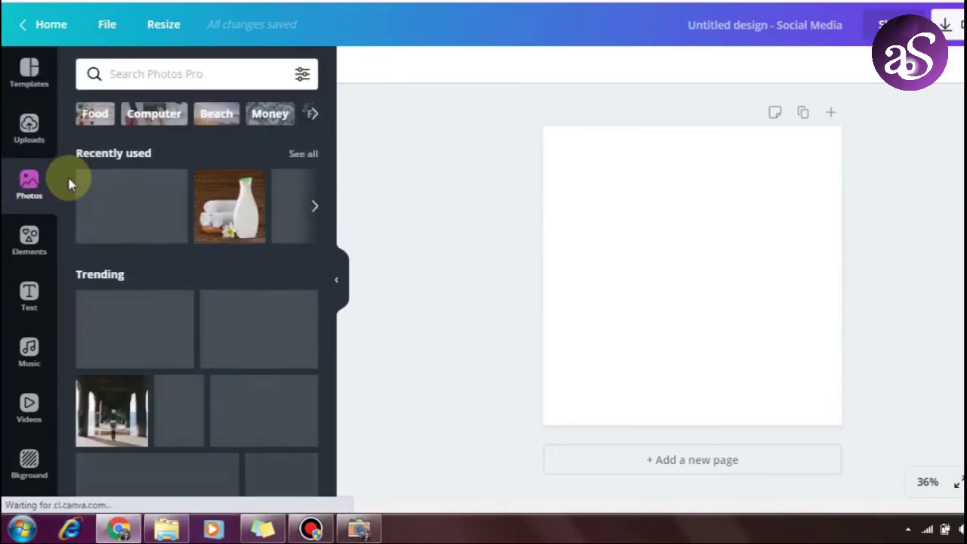
{"action": "left_click", "coordinate": [141, 215]}
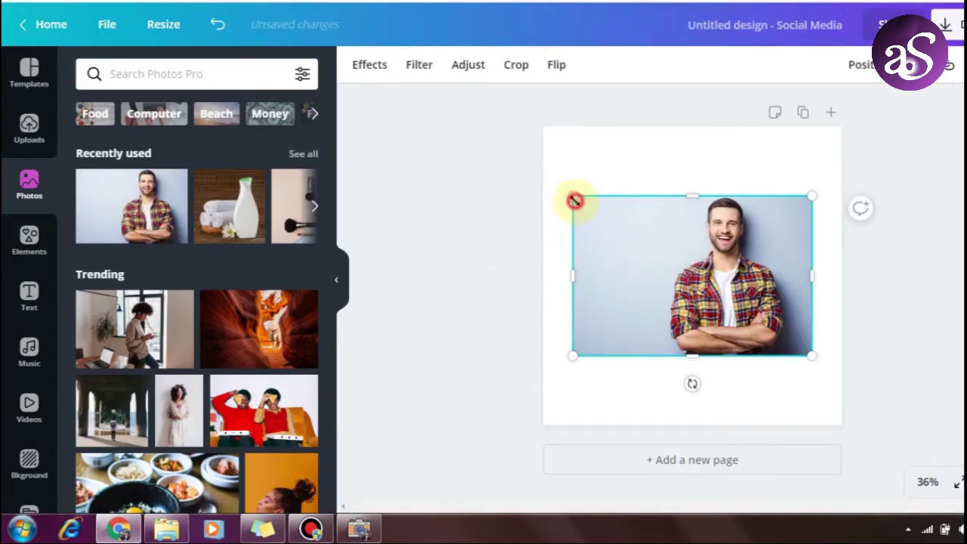
{"action": "left_click_drag", "start_coordinate": [574, 200], "coordinate": [436, 200]}
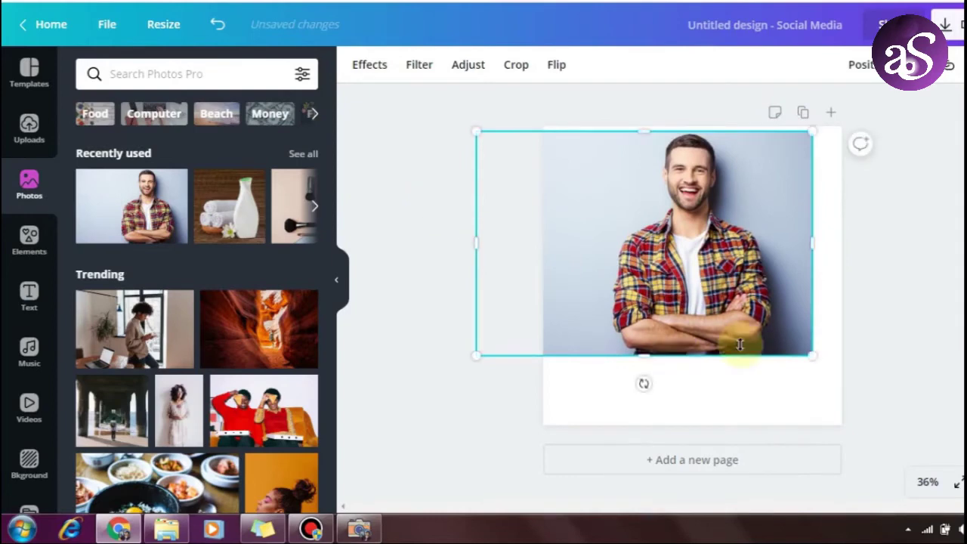
{"action": "left_click_drag", "start_coordinate": [813, 355], "coordinate": [746, 347]}
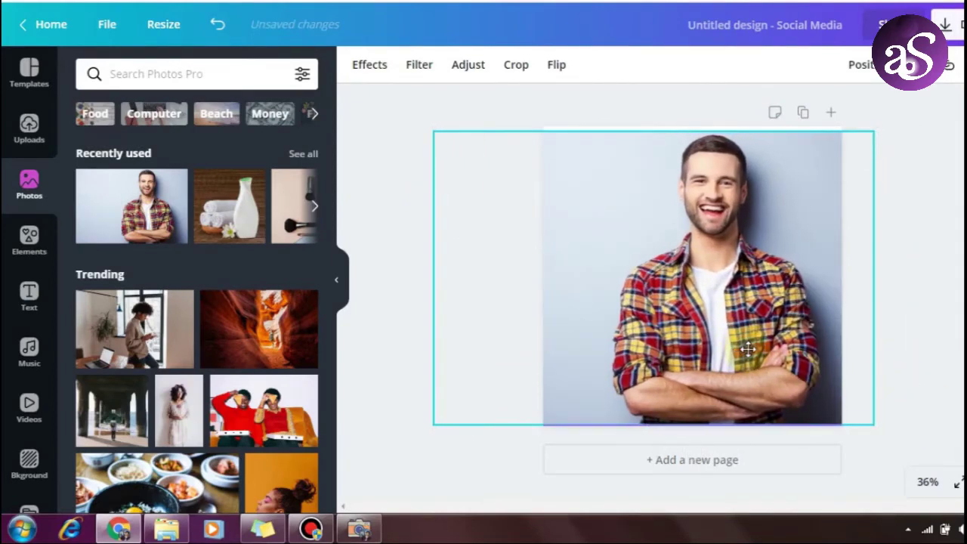
{"action": "left_click", "coordinate": [649, 437]}
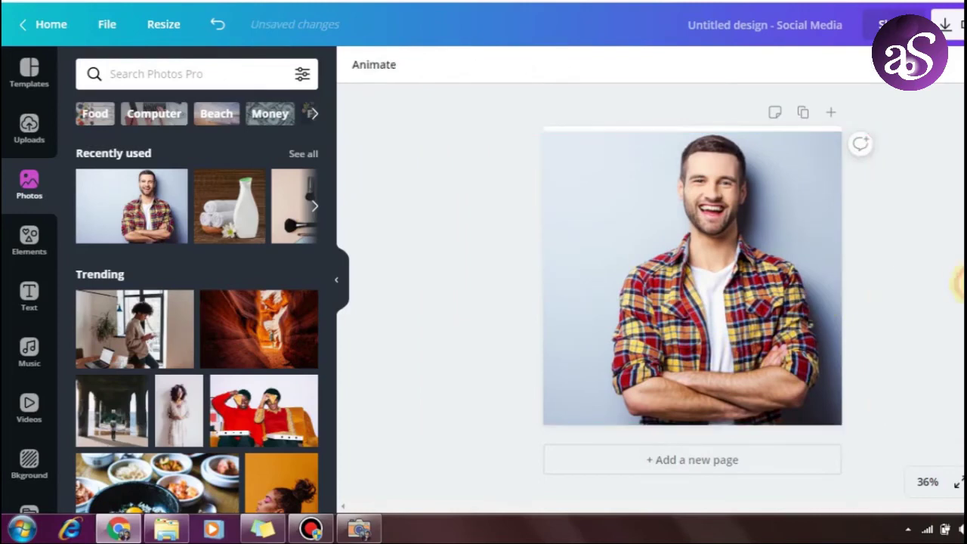
{"action": "left_click", "coordinate": [674, 186]}
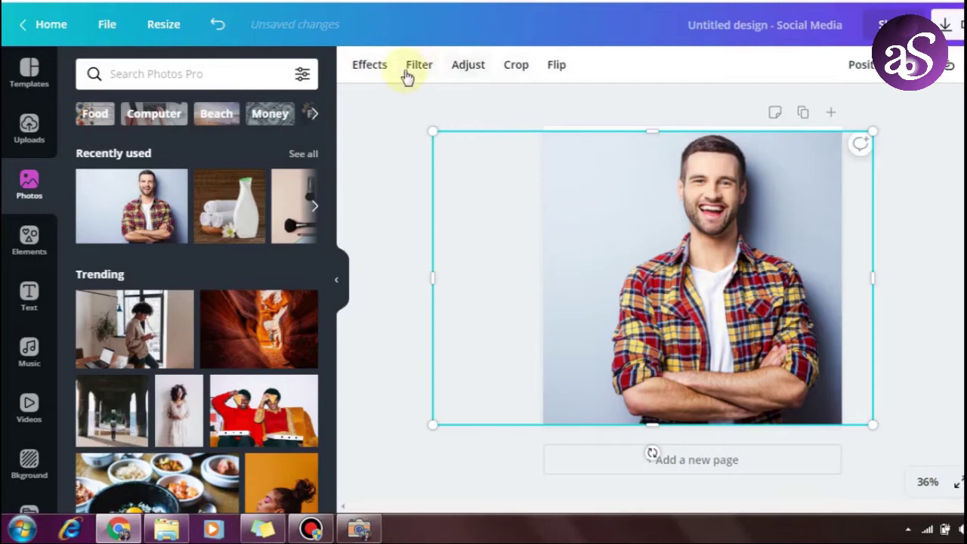
Step: Apply the Mustard duotone effect to the photo
{"action": "left_click", "coordinate": [370, 76]}
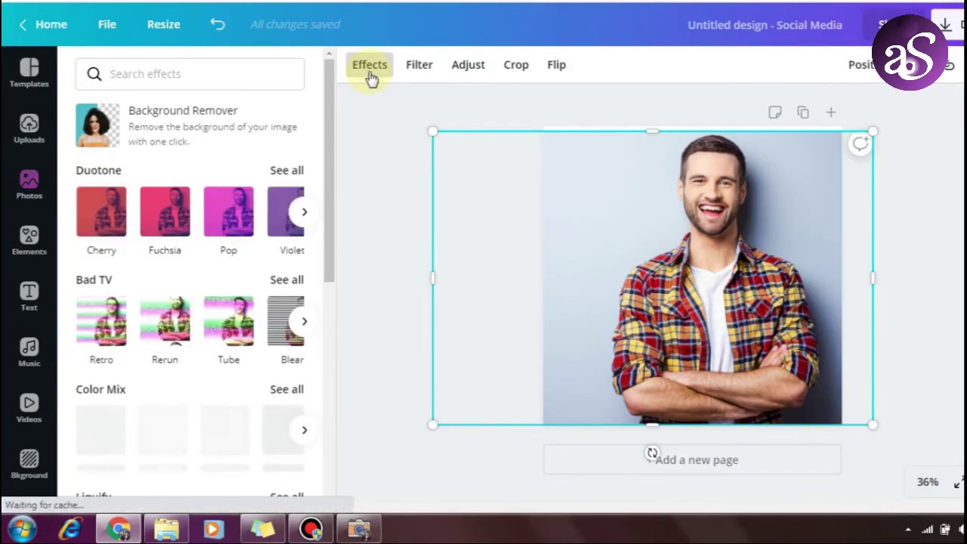
{"action": "left_click", "coordinate": [302, 217]}
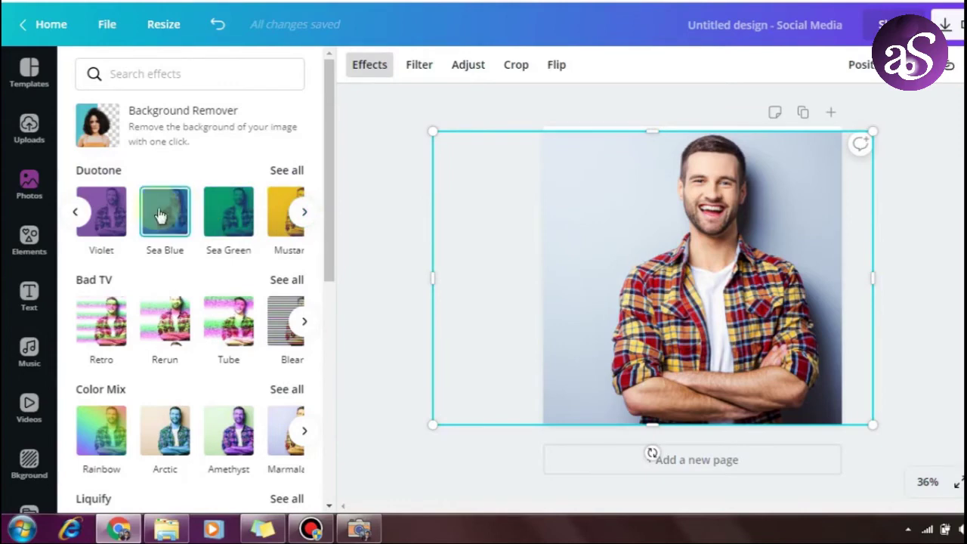
{"action": "left_click", "coordinate": [288, 225]}
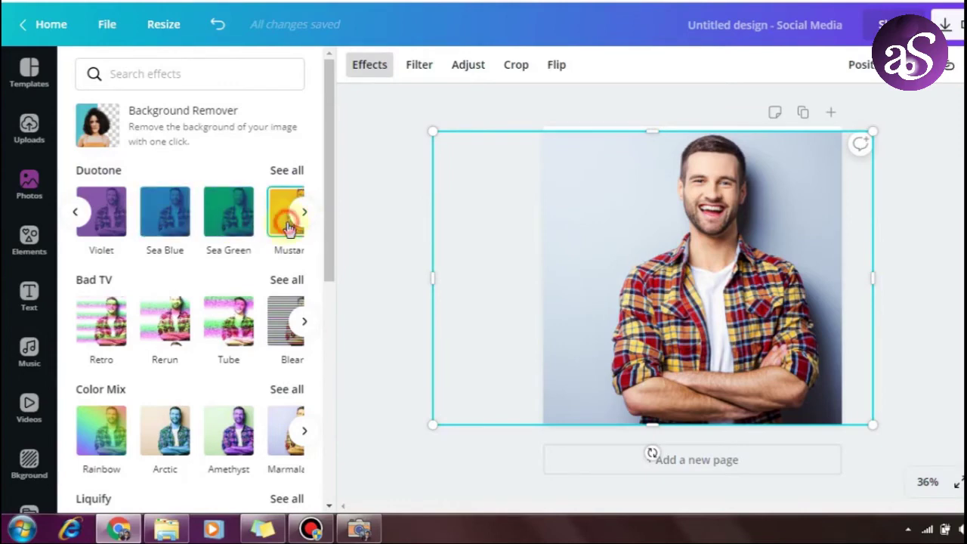
{"action": "left_click", "coordinate": [304, 214]}
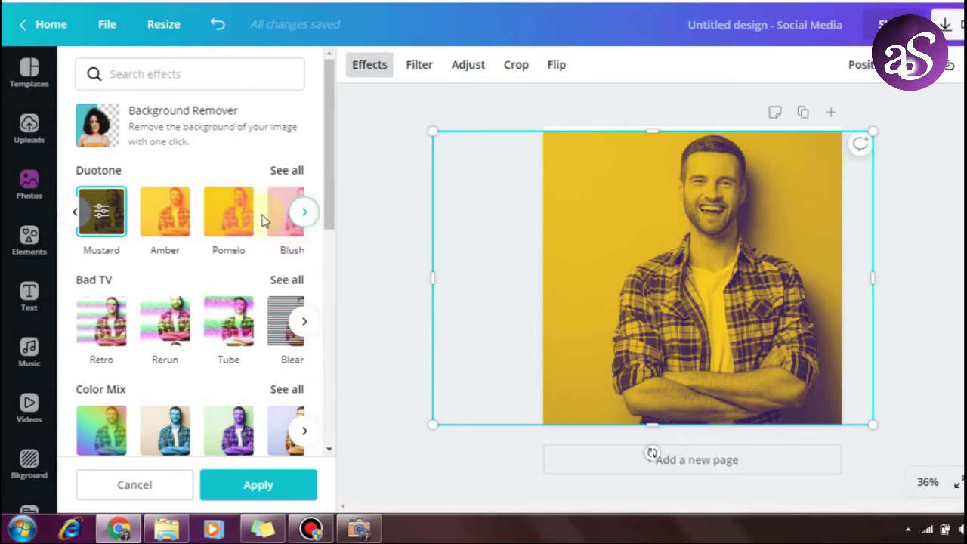
Step: Compare the Amber, Pomelo, Blush and Peppermint duotones, then return to Mustard
{"action": "left_click", "coordinate": [174, 214]}
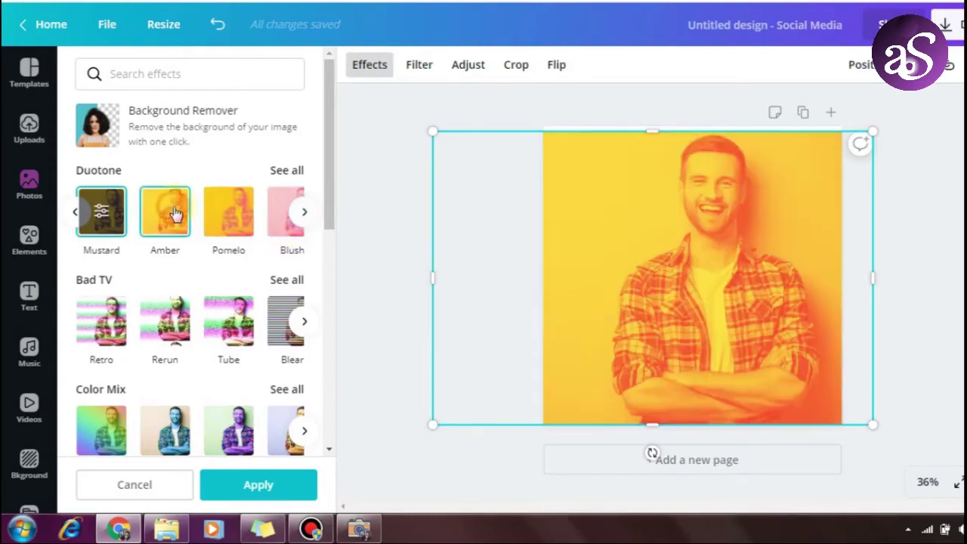
{"action": "left_click", "coordinate": [228, 211]}
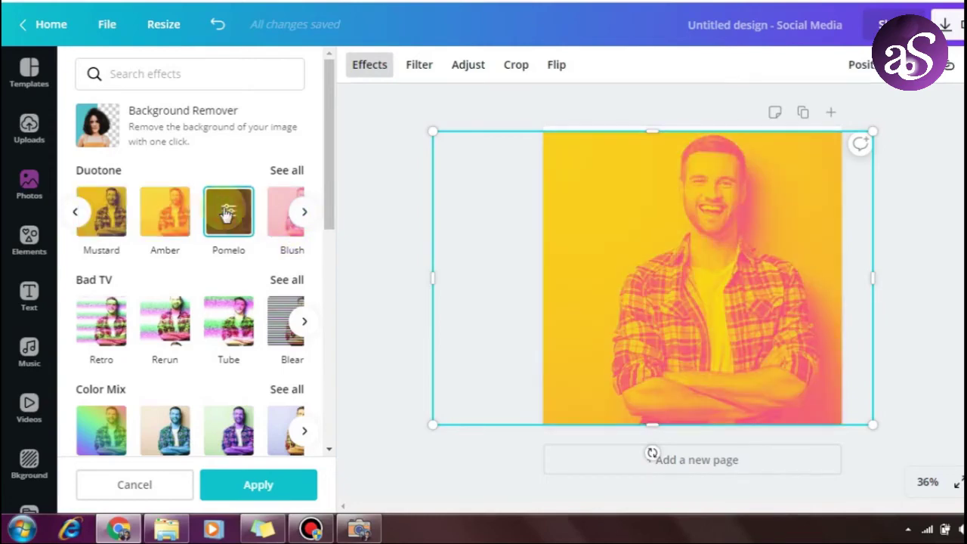
{"action": "left_click", "coordinate": [289, 219]}
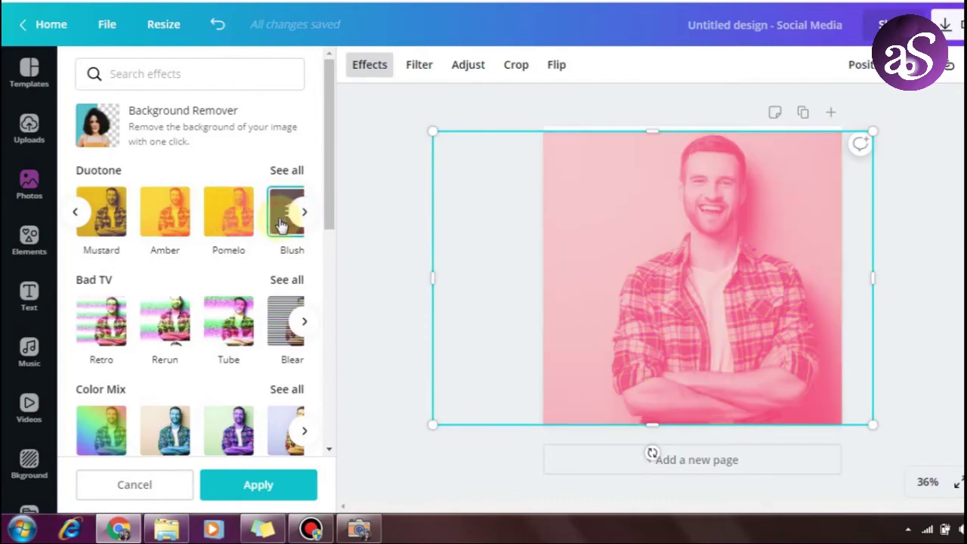
{"action": "left_click", "coordinate": [307, 214]}
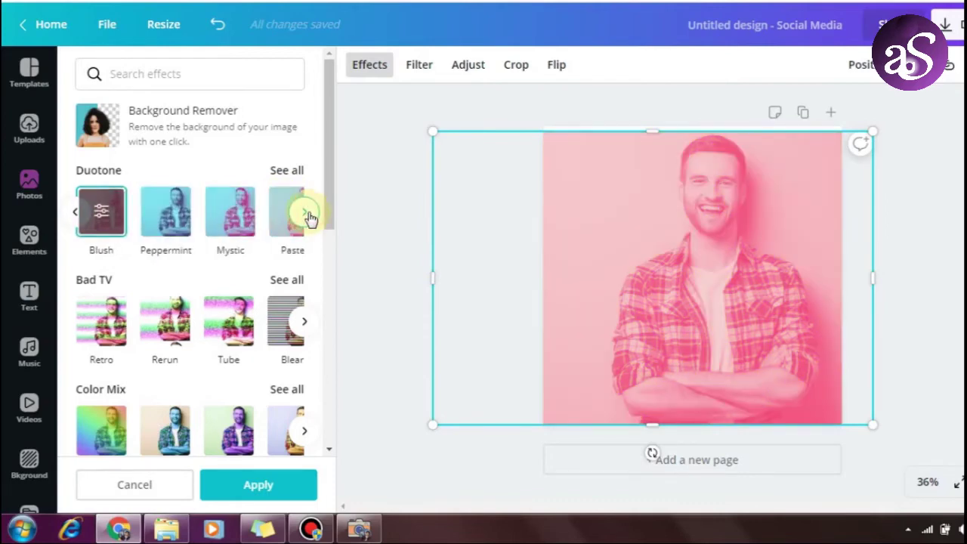
{"action": "left_click", "coordinate": [166, 214]}
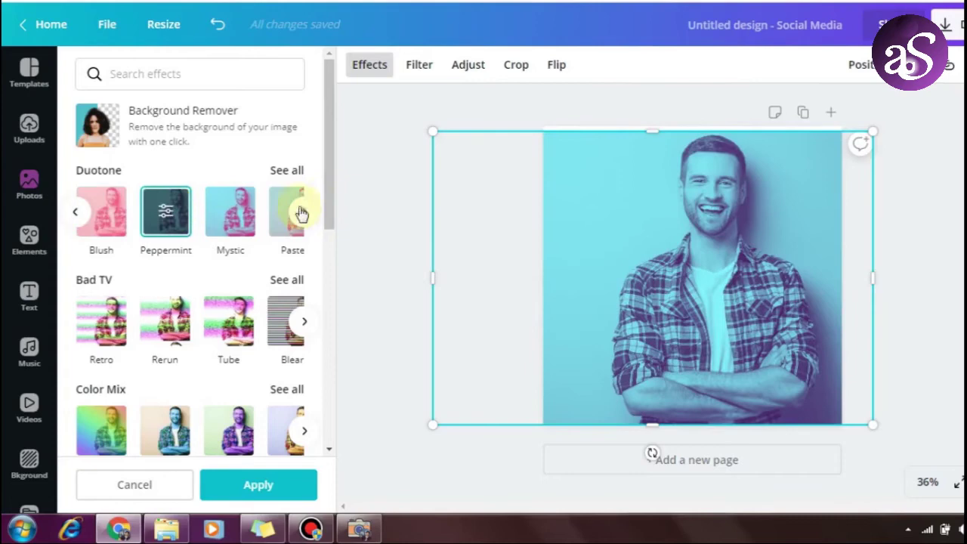
{"action": "left_click", "coordinate": [74, 212]}
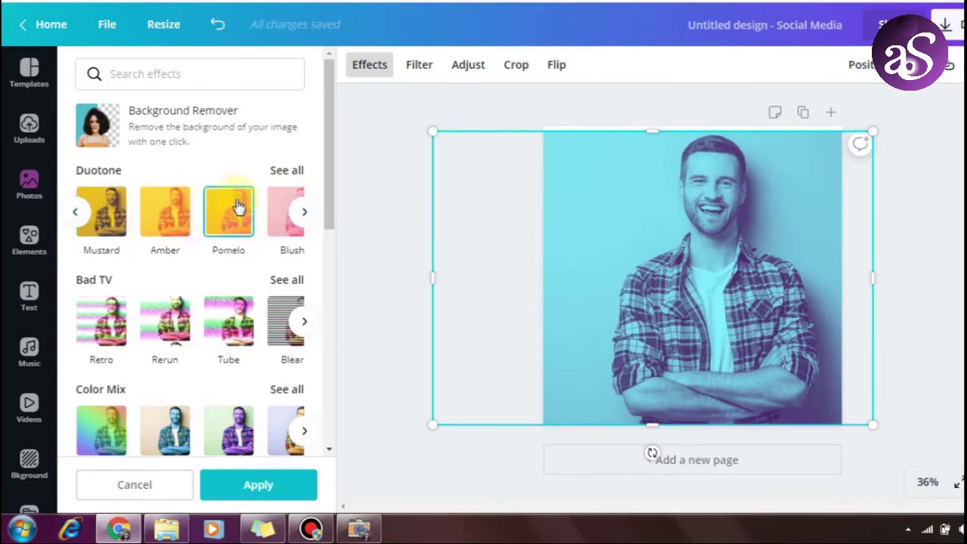
{"action": "left_click", "coordinate": [228, 211]}
{"action": "left_click", "coordinate": [101, 212]}
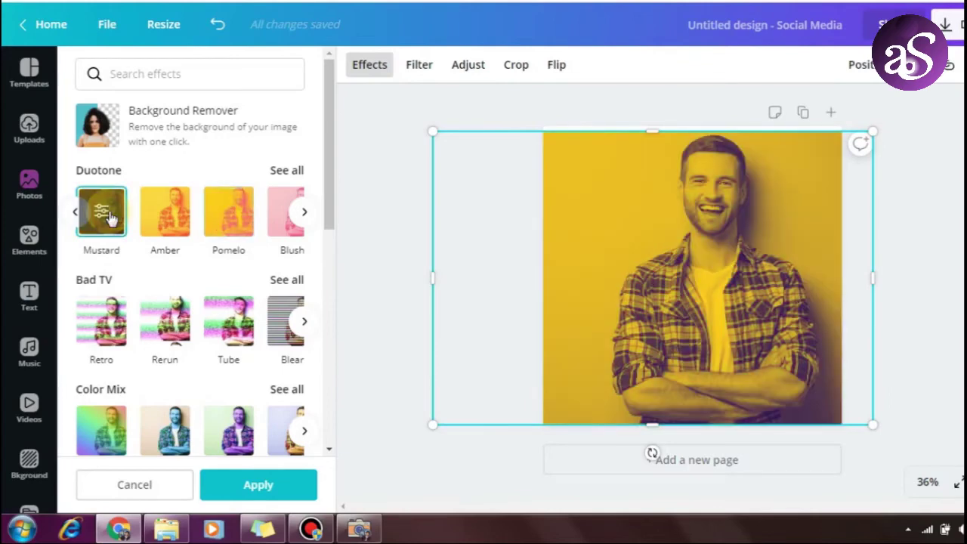
Step: Download the mustard duotone design as a PNG file
{"action": "left_click", "coordinate": [374, 181]}
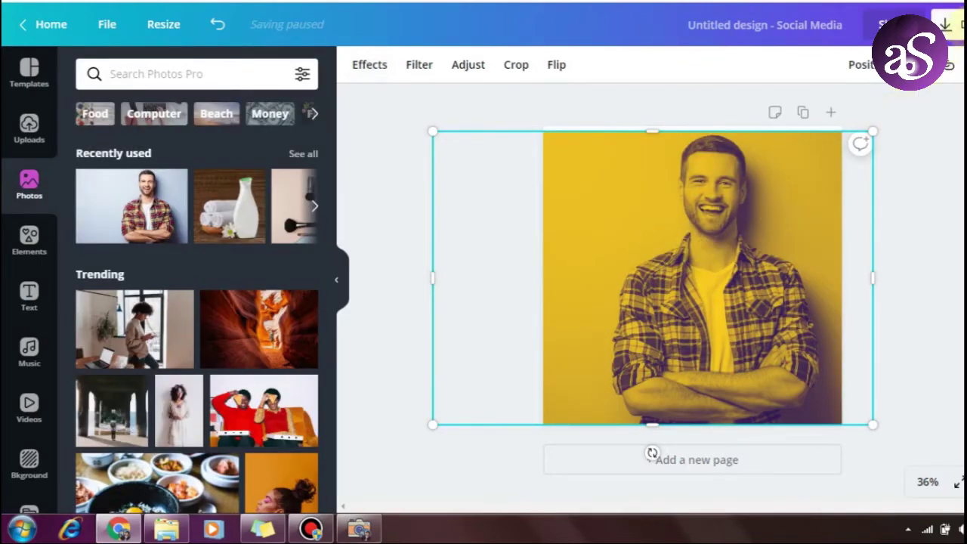
{"action": "left_click", "coordinate": [946, 25]}
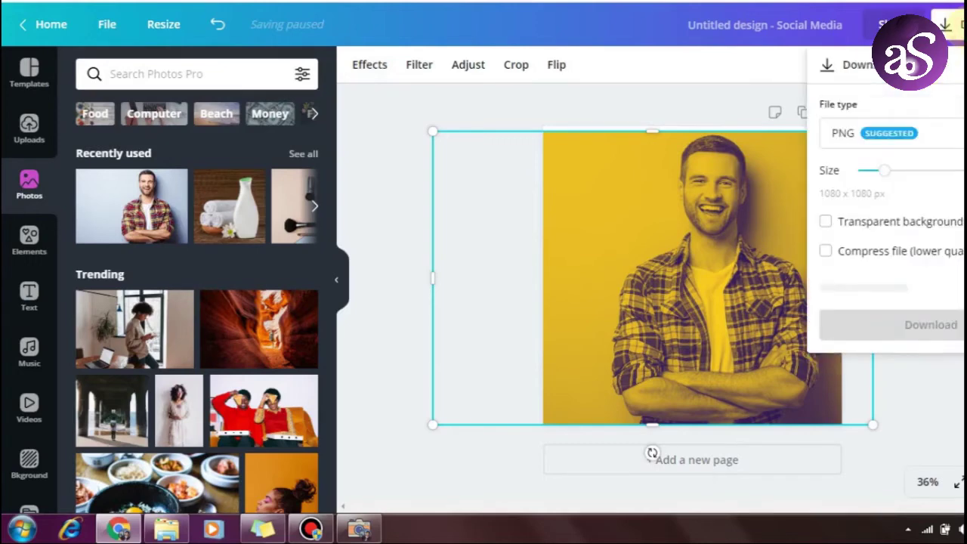
{"action": "left_click", "coordinate": [887, 142]}
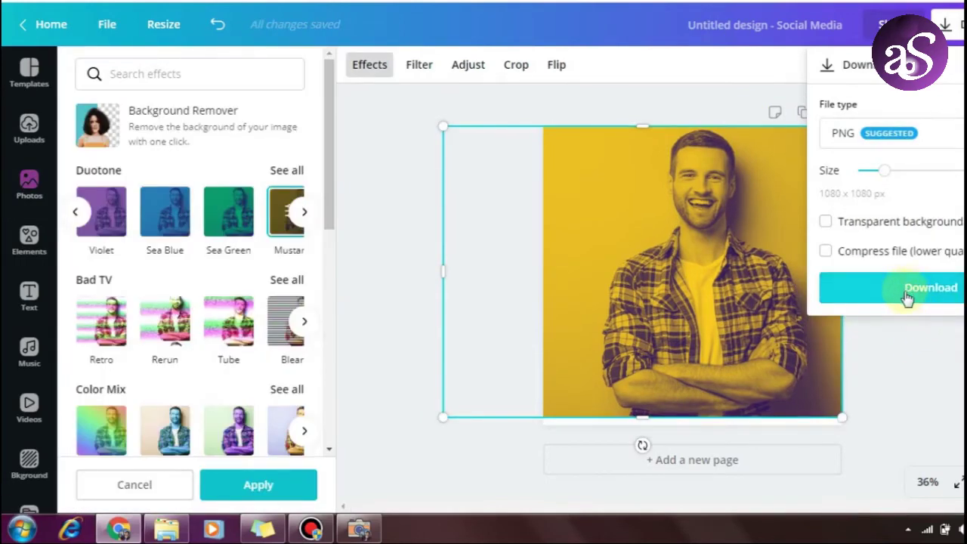
{"action": "left_click", "coordinate": [907, 297]}
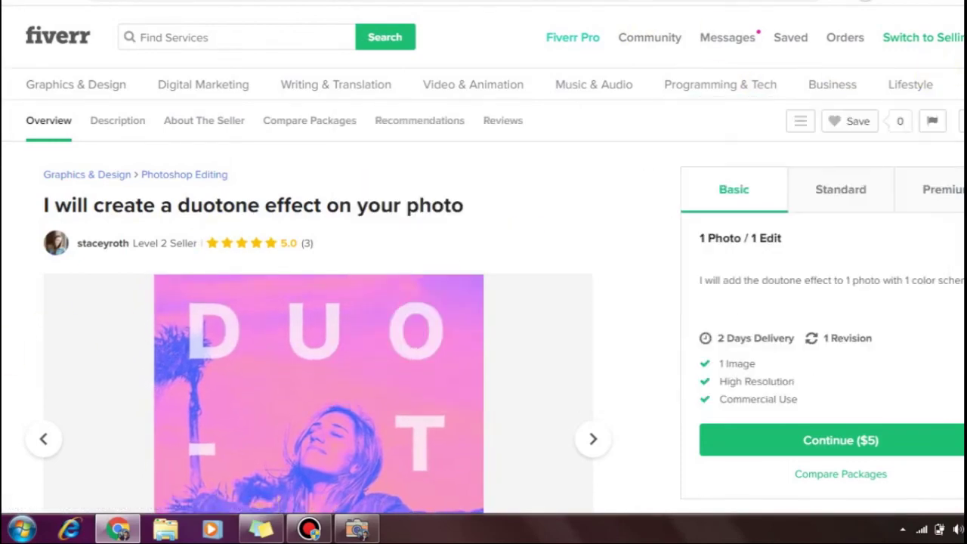
{"action": "scroll", "coordinate": [484, 302], "scroll_direction": "down", "scroll_amount": 2}
{"action": "scroll", "coordinate": [483, 302], "scroll_direction": "down", "scroll_amount": 3}
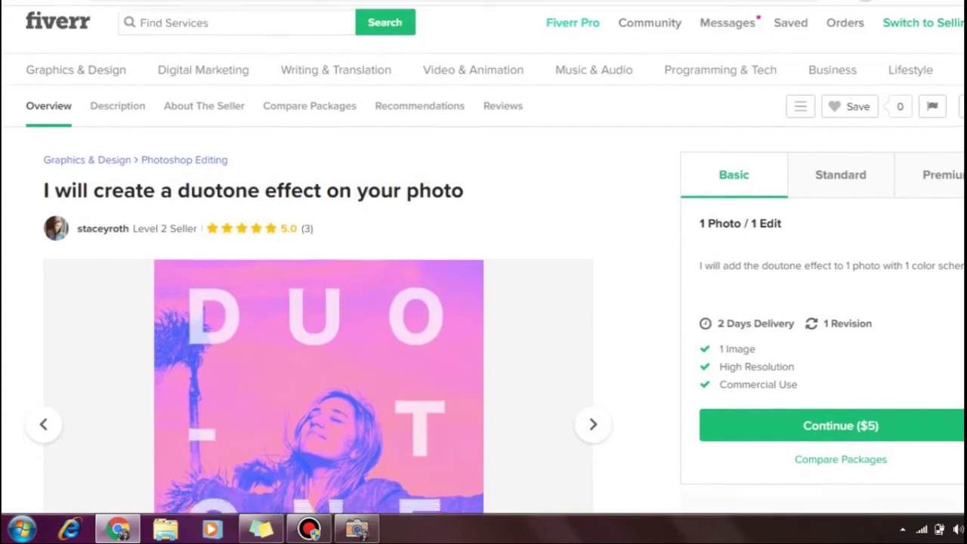
{"action": "scroll", "coordinate": [318, 279], "scroll_direction": "down", "scroll_amount": 9}
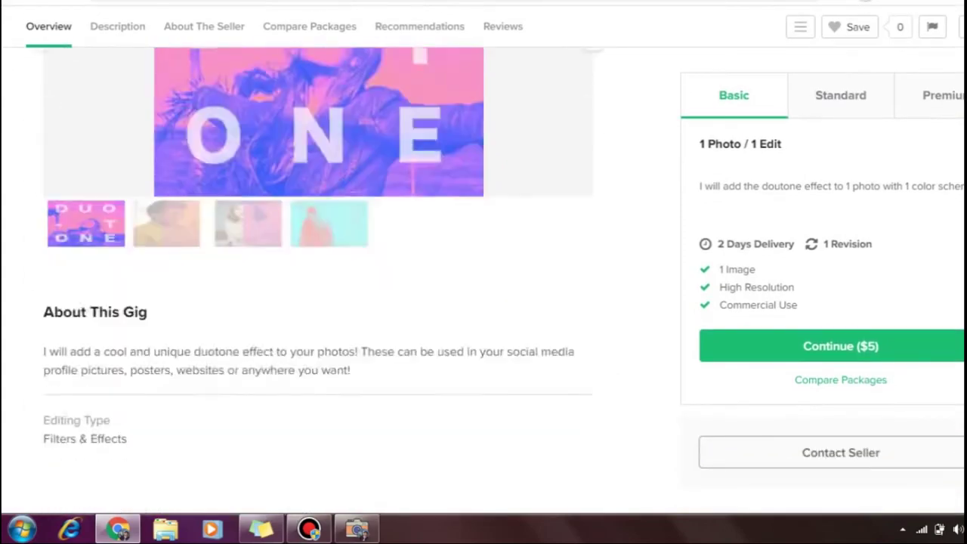
{"action": "scroll", "coordinate": [317, 280], "scroll_direction": "up", "scroll_amount": 6}
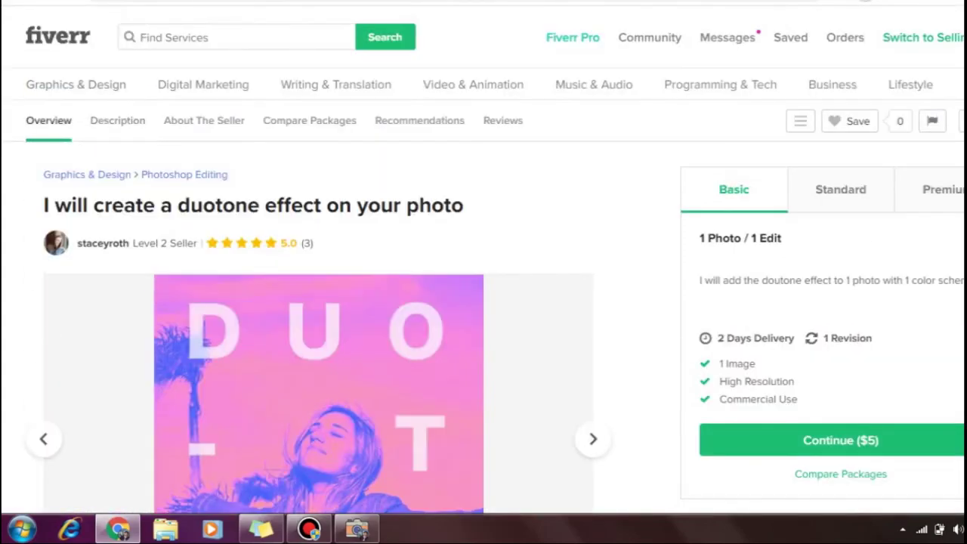